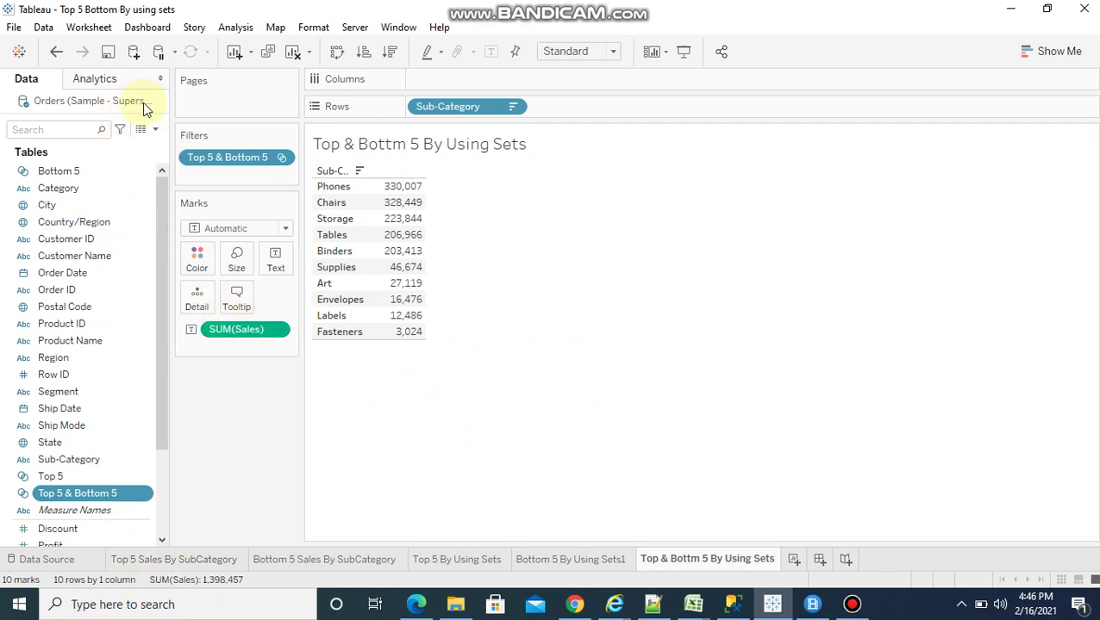
On the Top 5 Sales By SubCategory sheet, remove the Sub-Category filter so all 17 sub-categories show
click(140, 558)
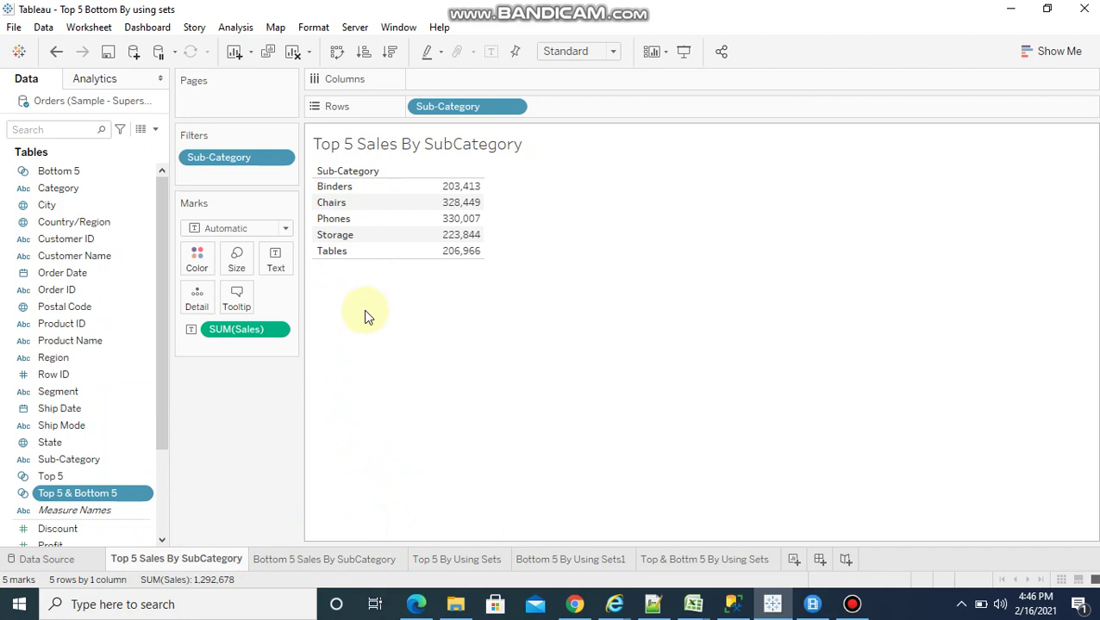
drag(254, 164, 291, 395)
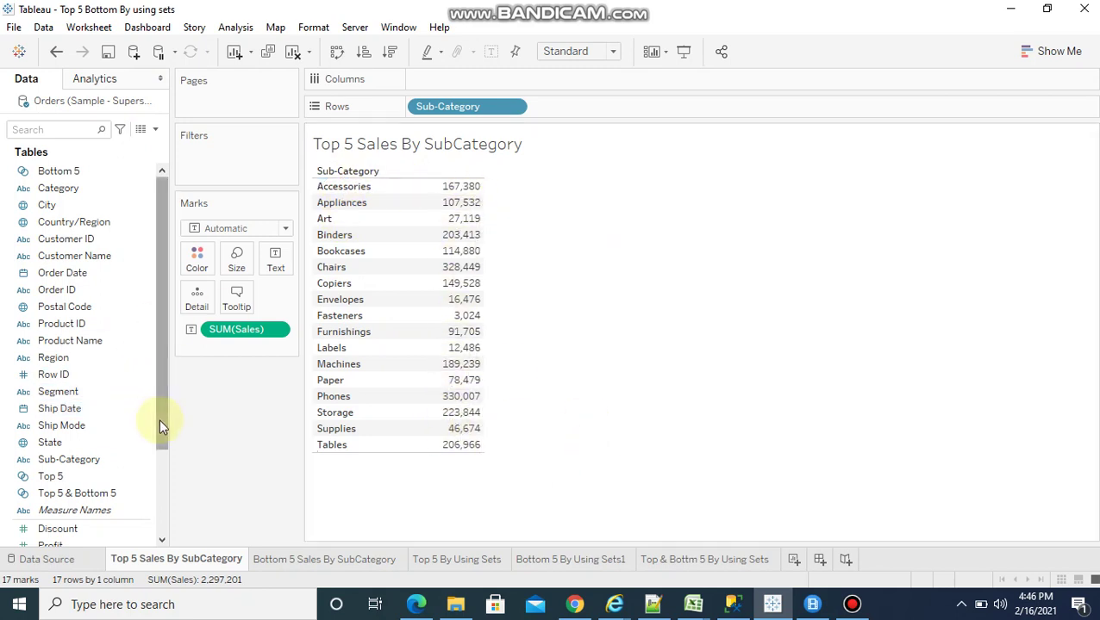
click(109, 456)
Filter Sub-Category to Top 5 by Sum of Sales: Binders, Chairs, Phones, Storage, Tables
drag(109, 459, 234, 164)
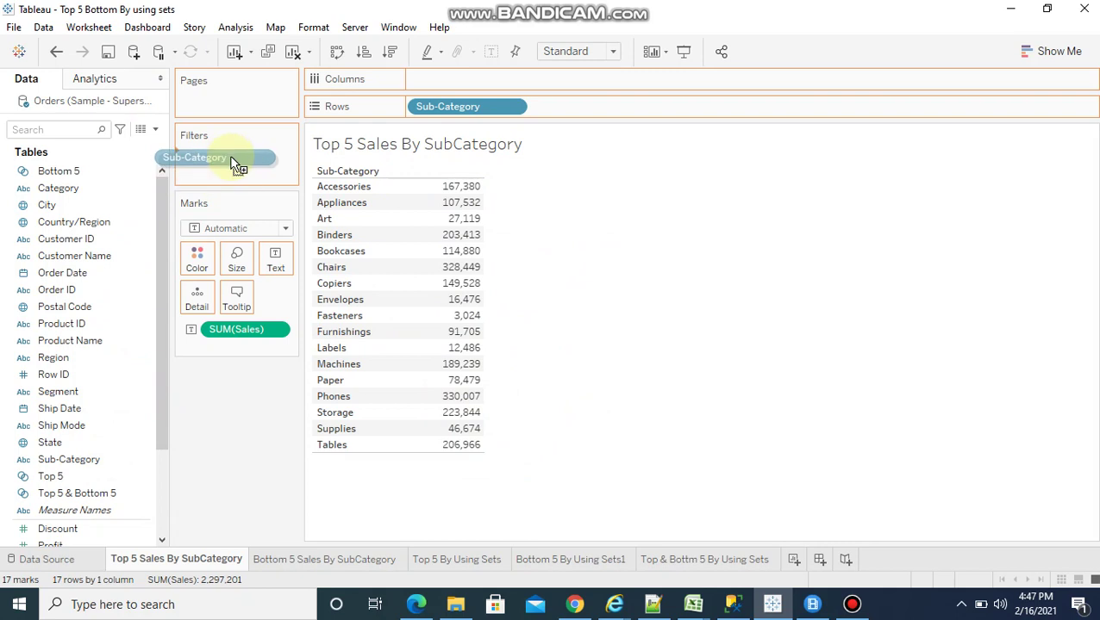
drag(234, 164, 233, 161)
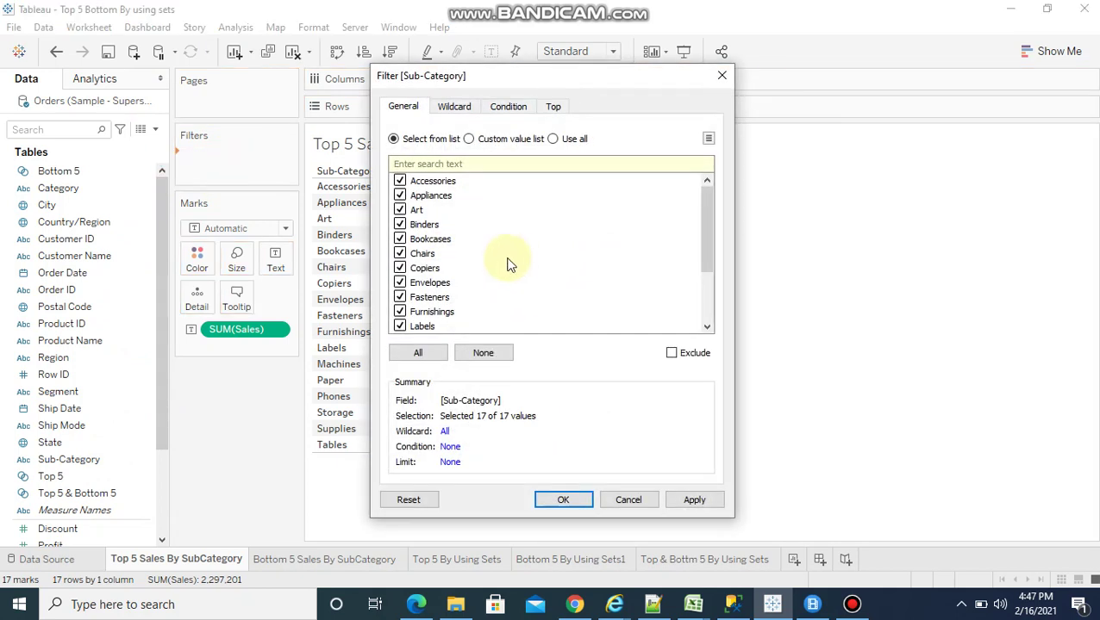
click(552, 106)
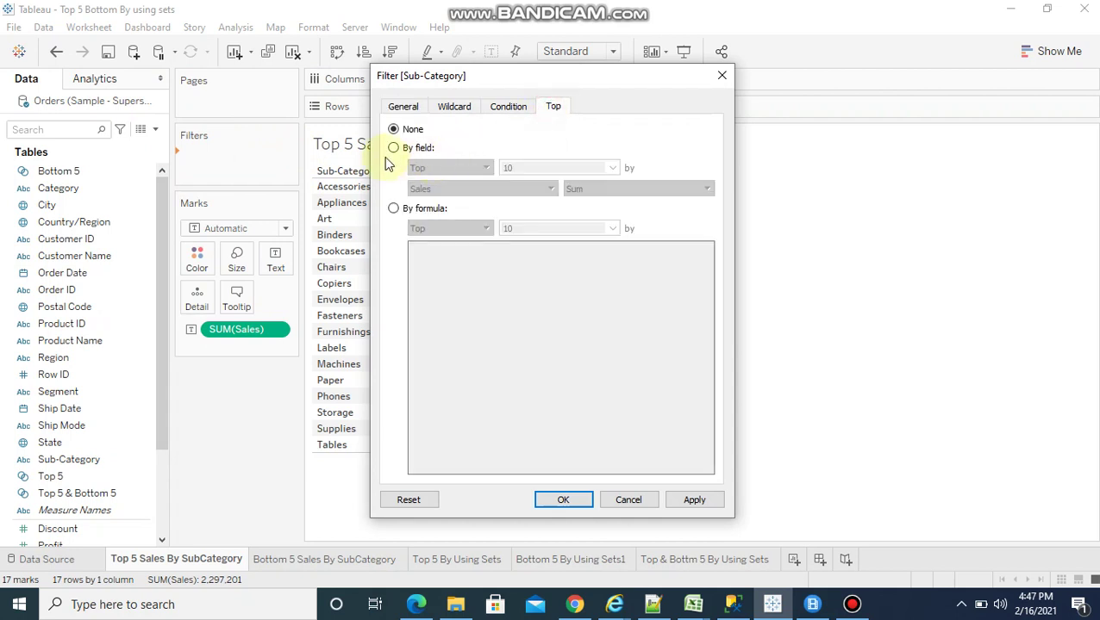
click(393, 148)
click(508, 168)
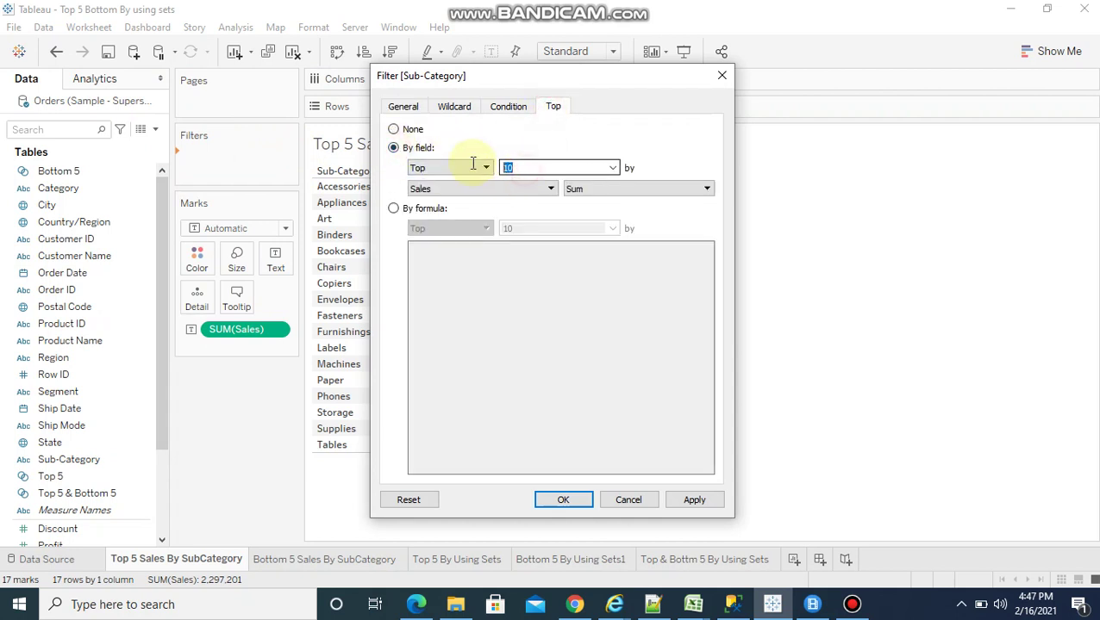
click(466, 167)
click(526, 167)
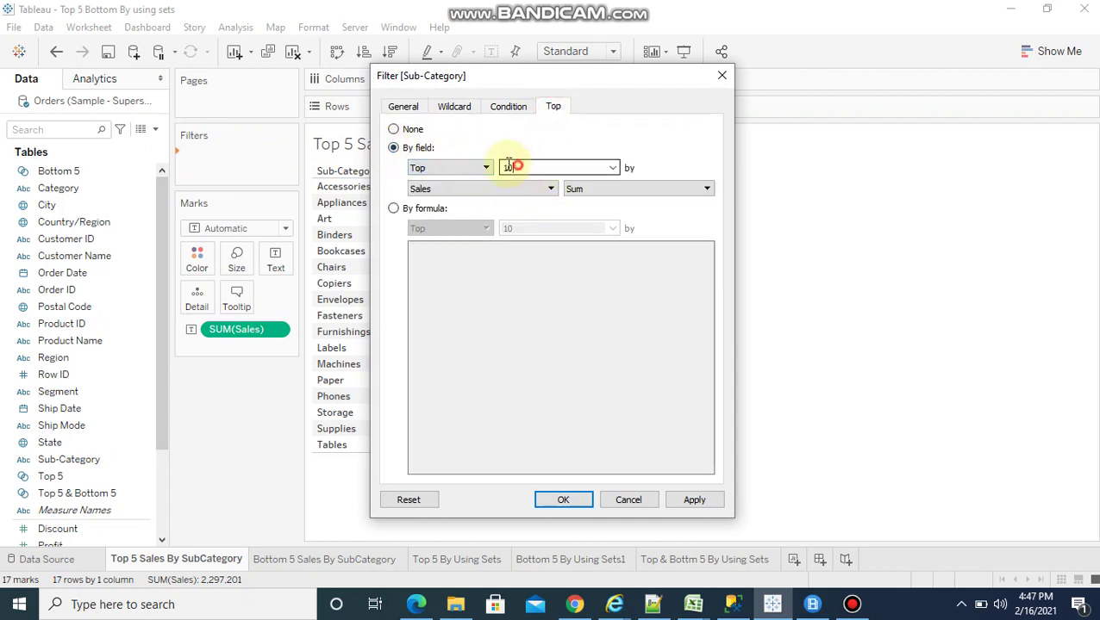
text(5)
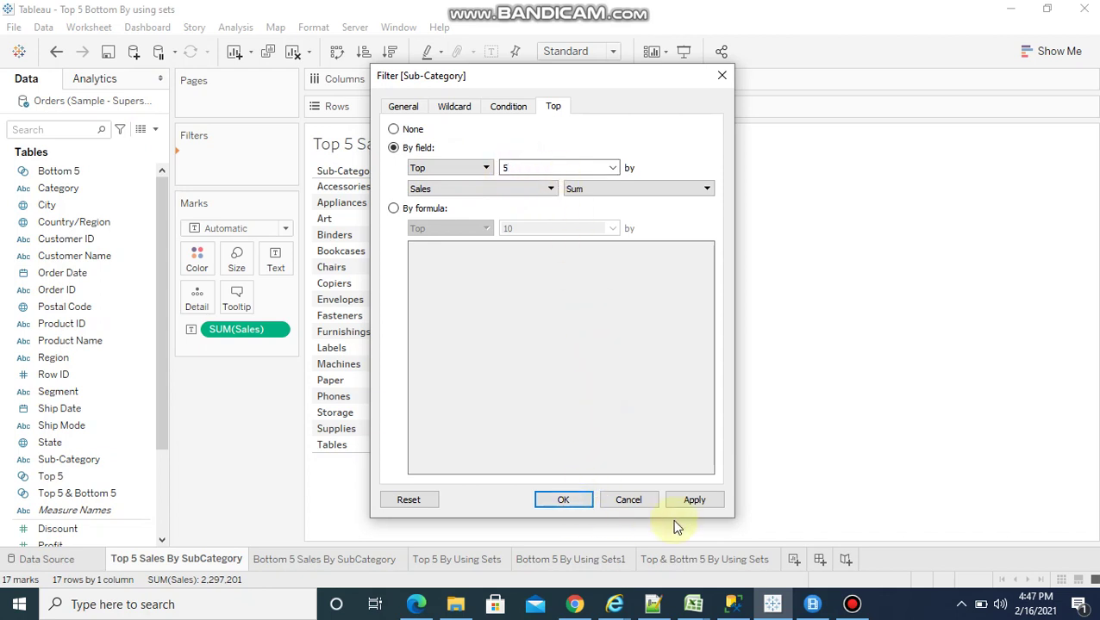
click(693, 502)
click(563, 500)
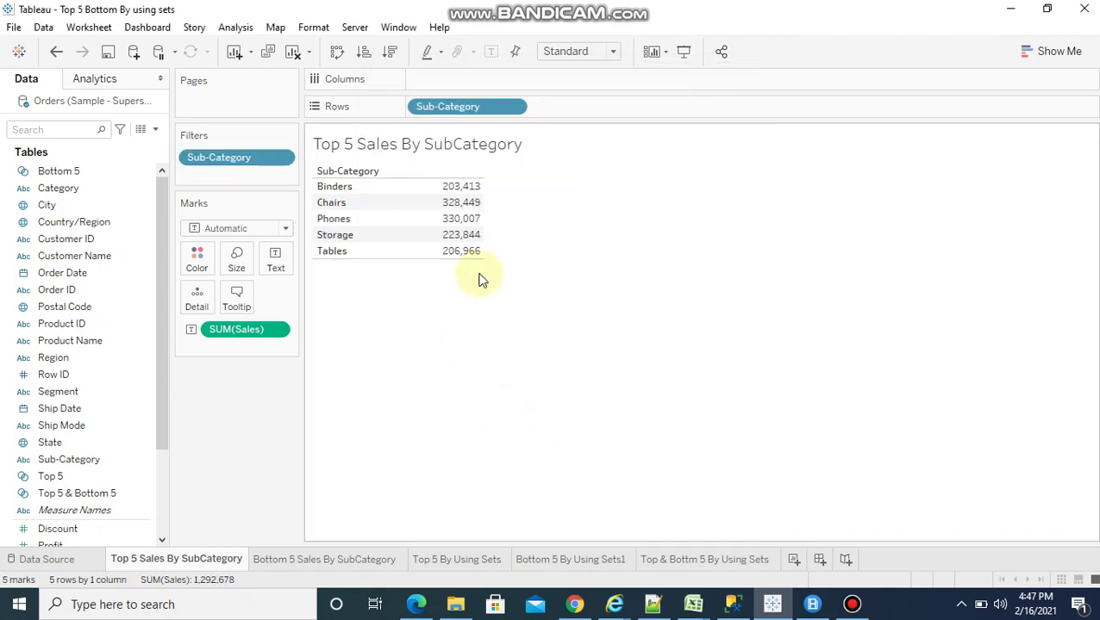
Review the Bottom 5 by Sales filter on the Bottom 5 Sales By SubCategory sheet
mouse_move(451, 195)
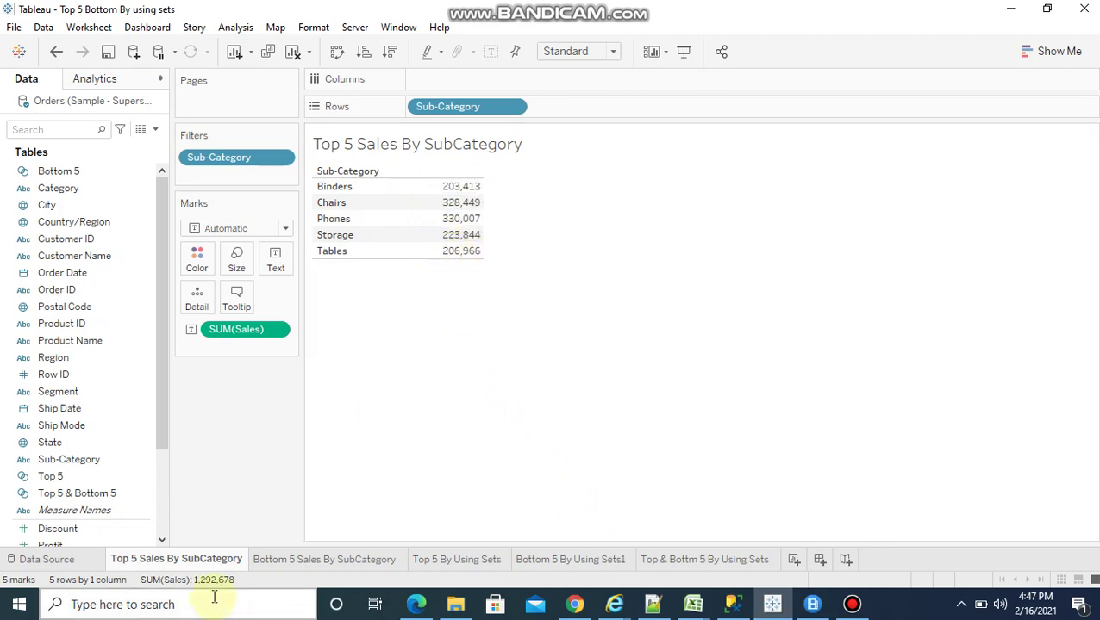
click(305, 558)
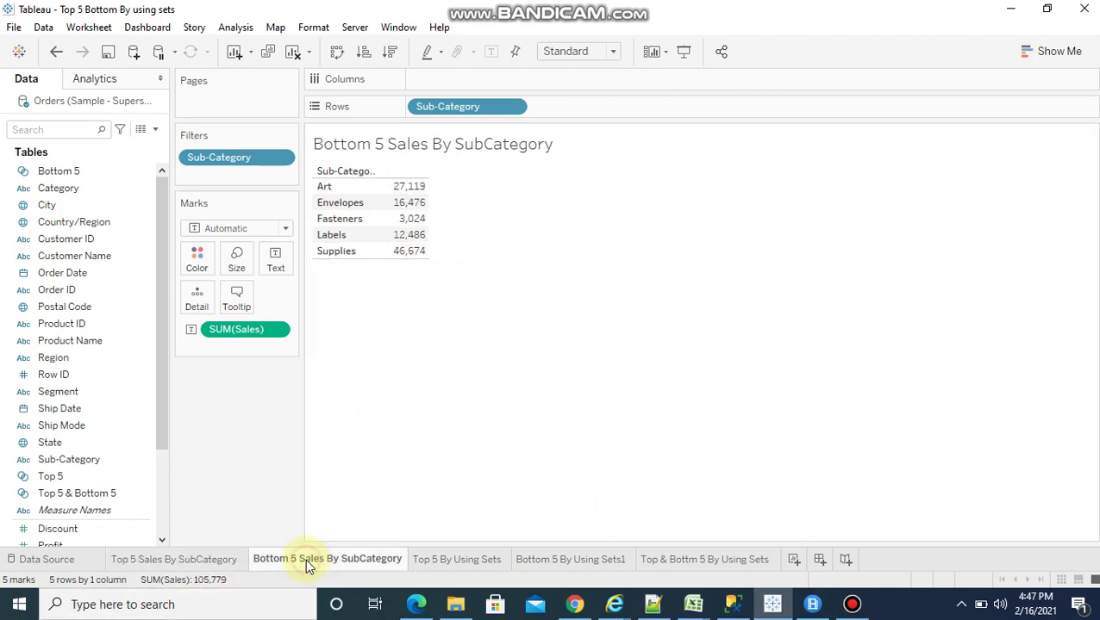
click(280, 156)
click(245, 181)
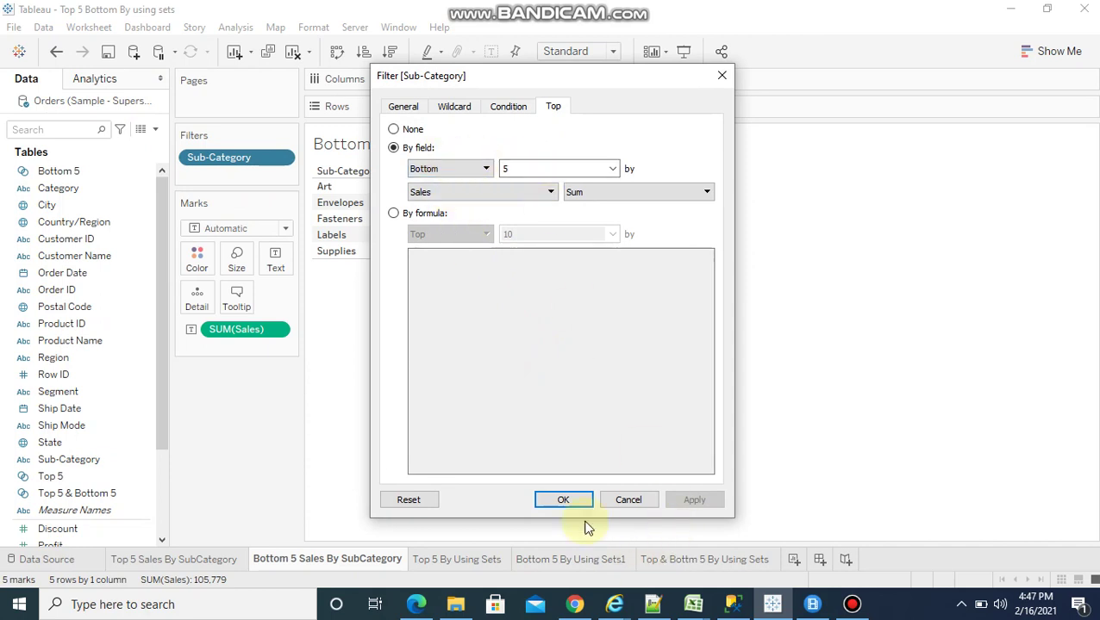
click(565, 500)
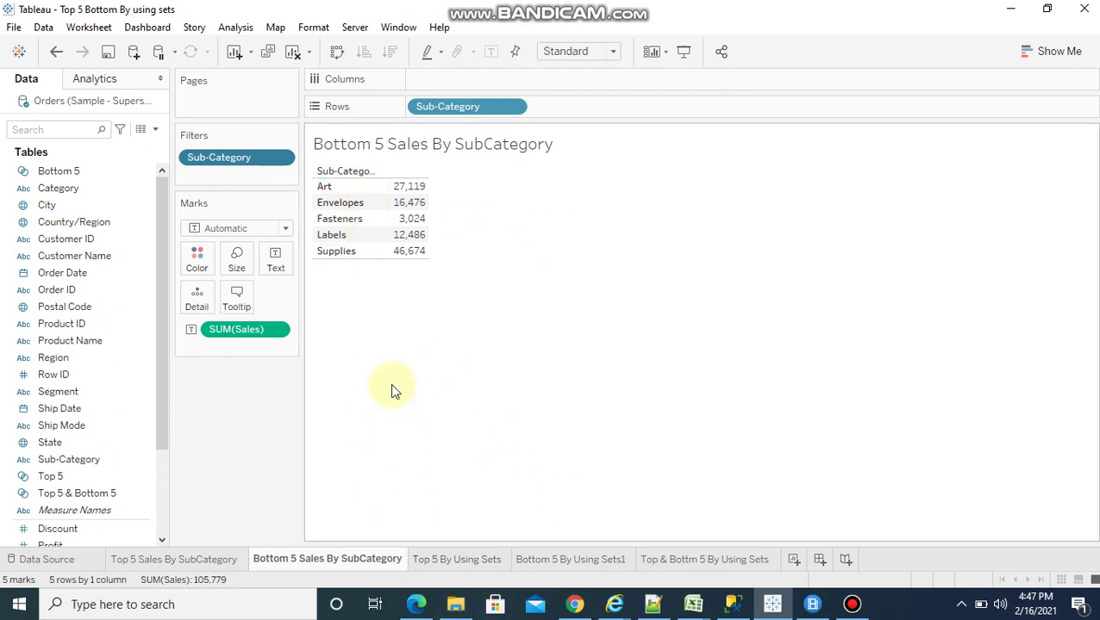
click(473, 559)
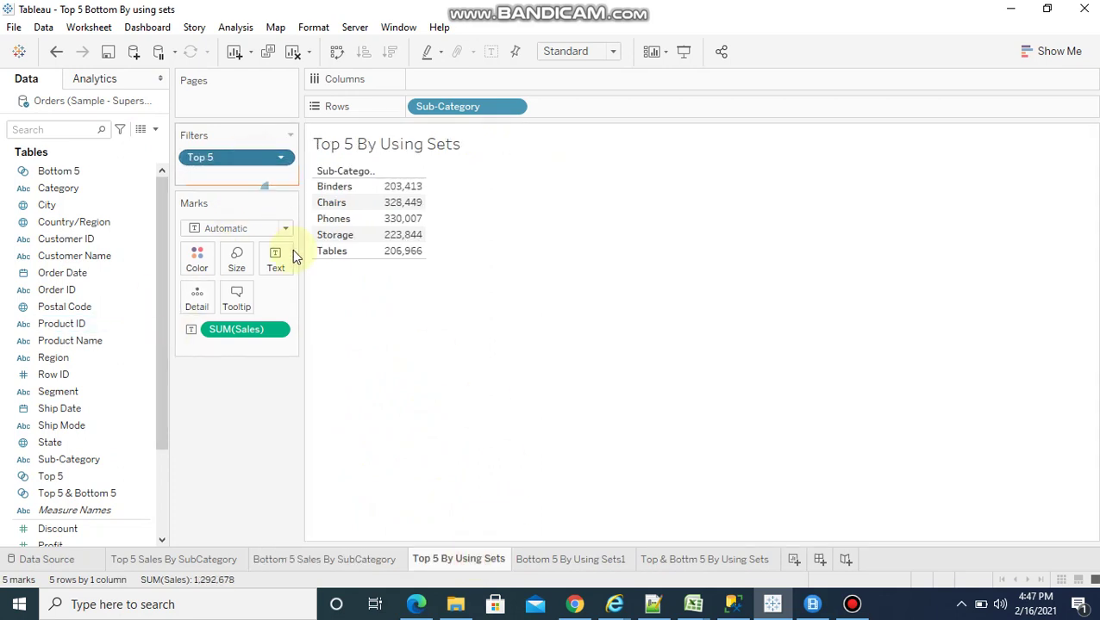
Remove the set filter and confirm the Top 5 set keeps the top 5 sub-categories by Sales sum
drag(241, 160, 146, 374)
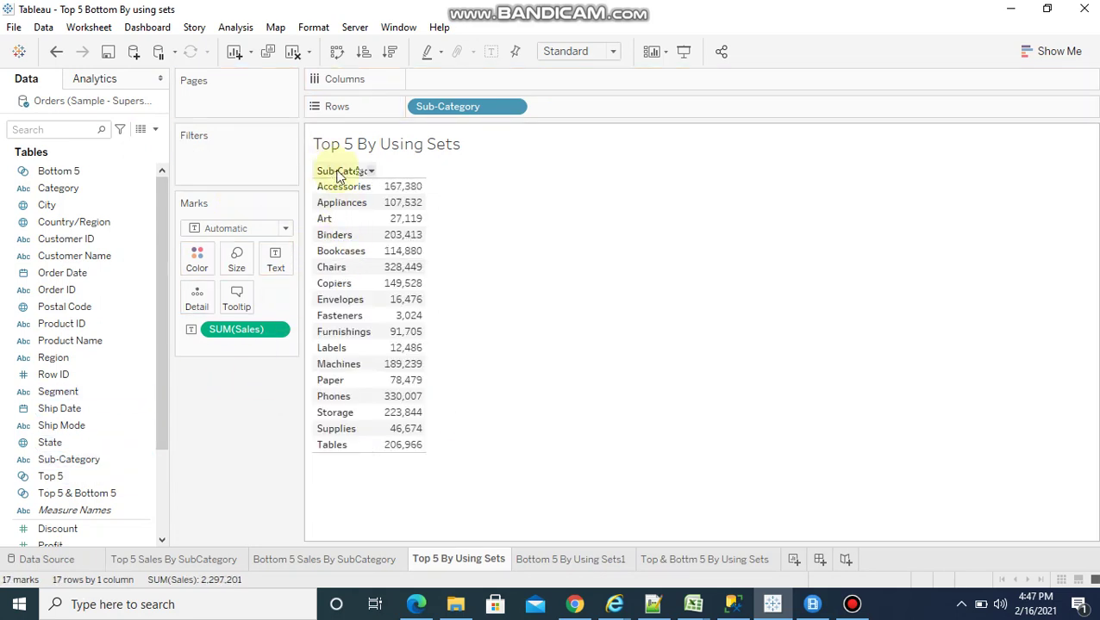
right_click(147, 480)
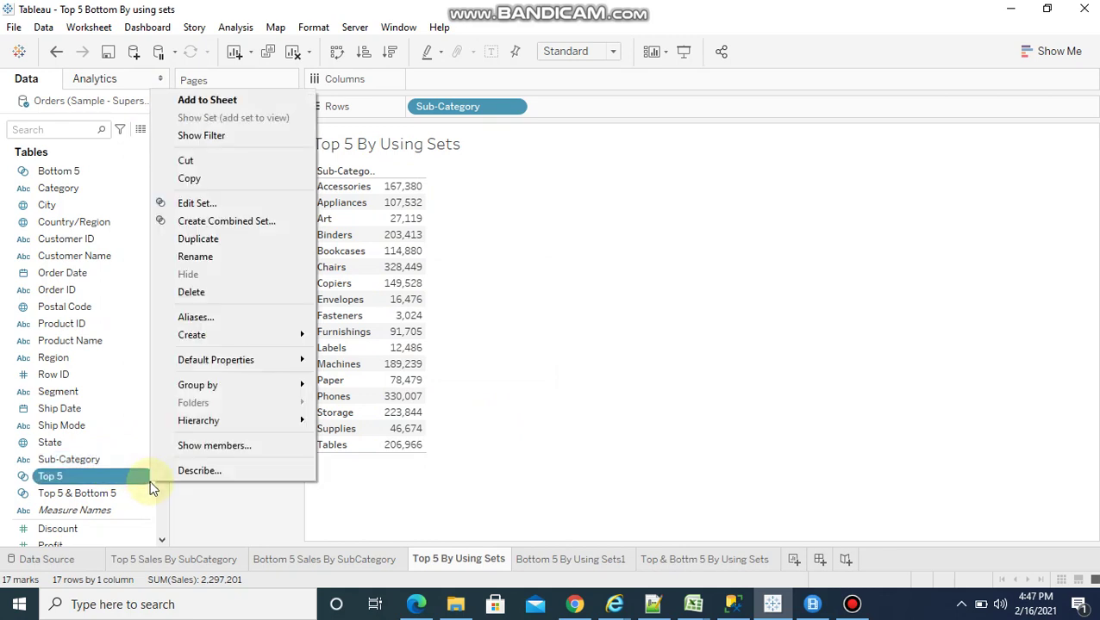
click(214, 205)
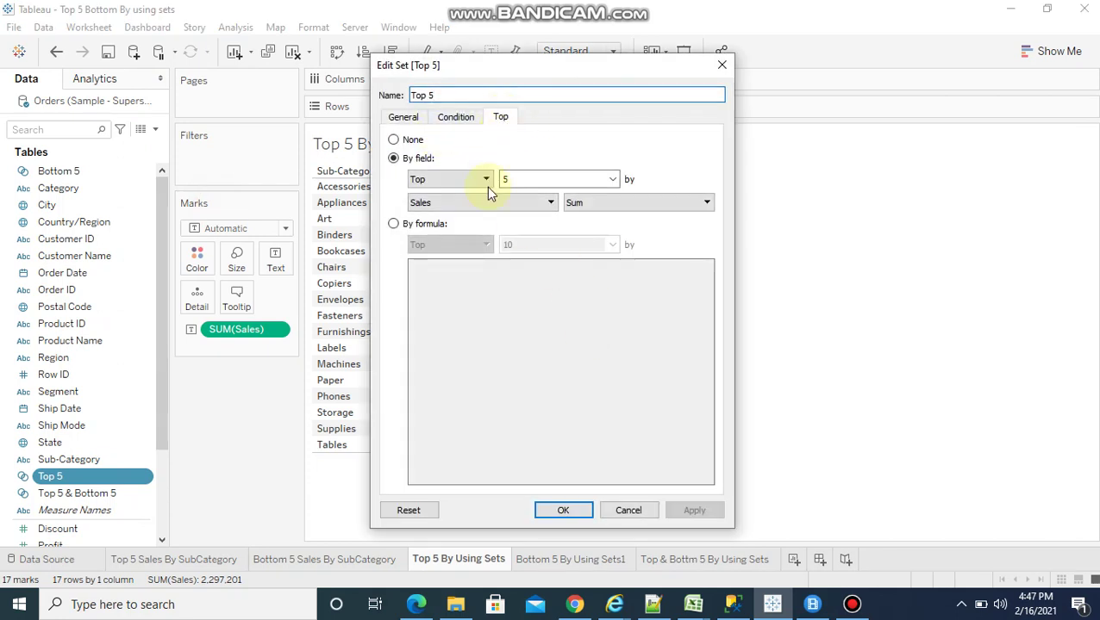
click(469, 178)
click(453, 180)
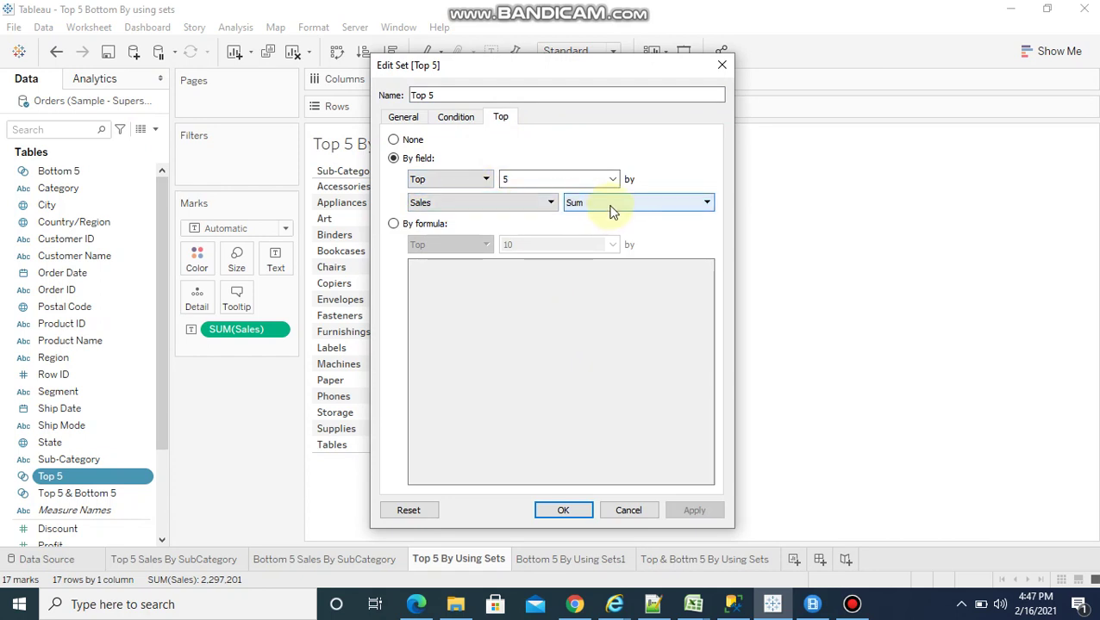
click(570, 512)
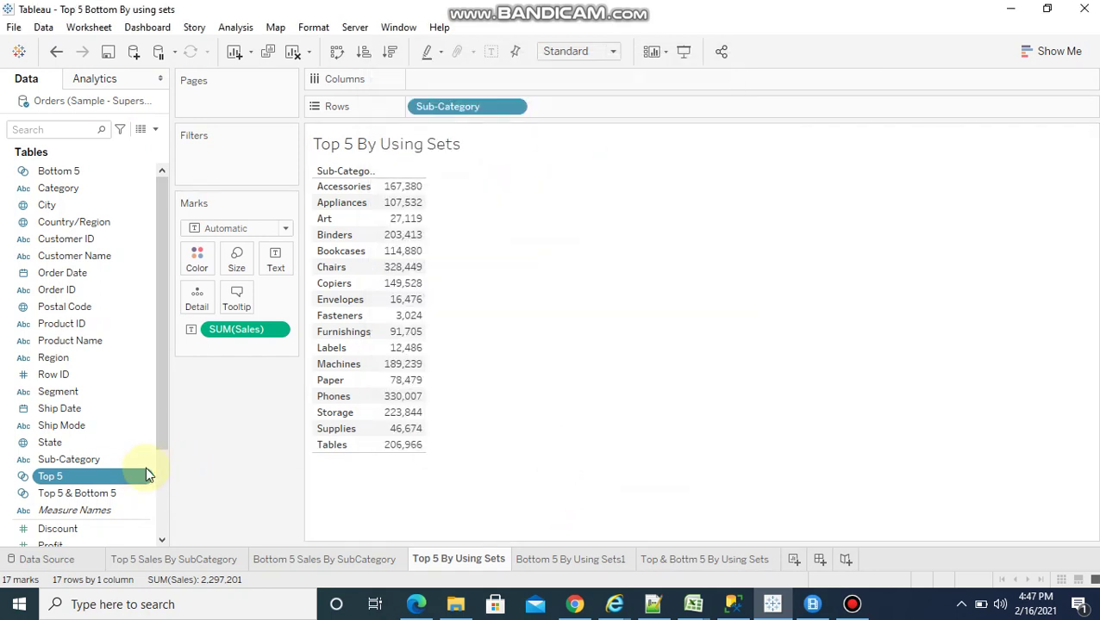
Filter the Top 5 By Using Sets sheet by the Top 5 set
drag(145, 475, 243, 163)
mouse_move(386, 207)
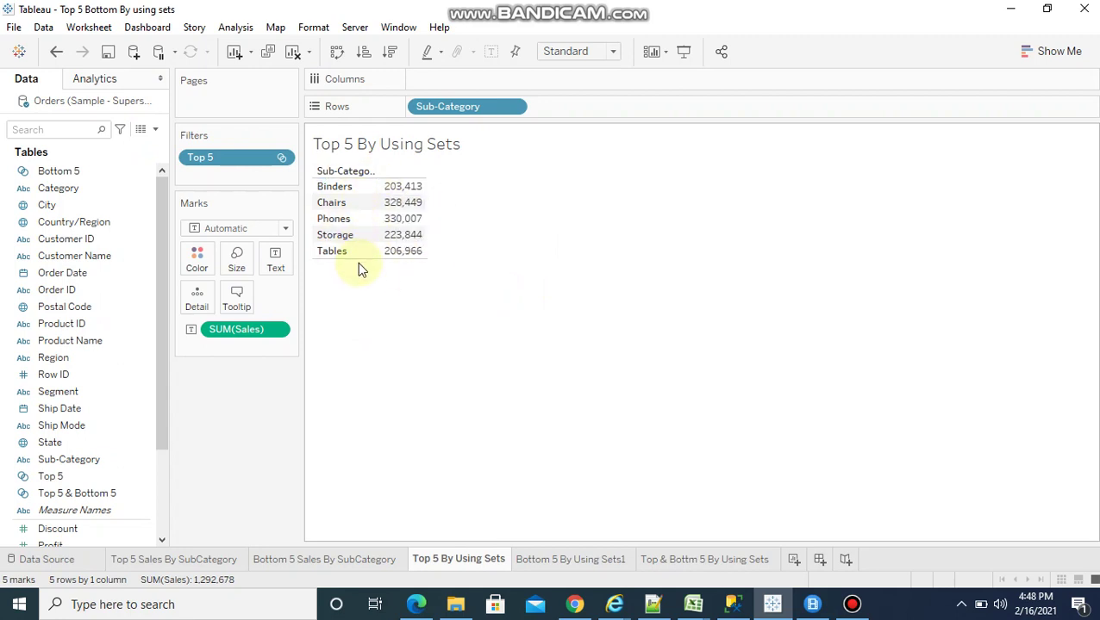
click(556, 559)
Replace the sheet's filter with the Bottom 5 set, totalling 105,779 in sales
drag(233, 164, 309, 398)
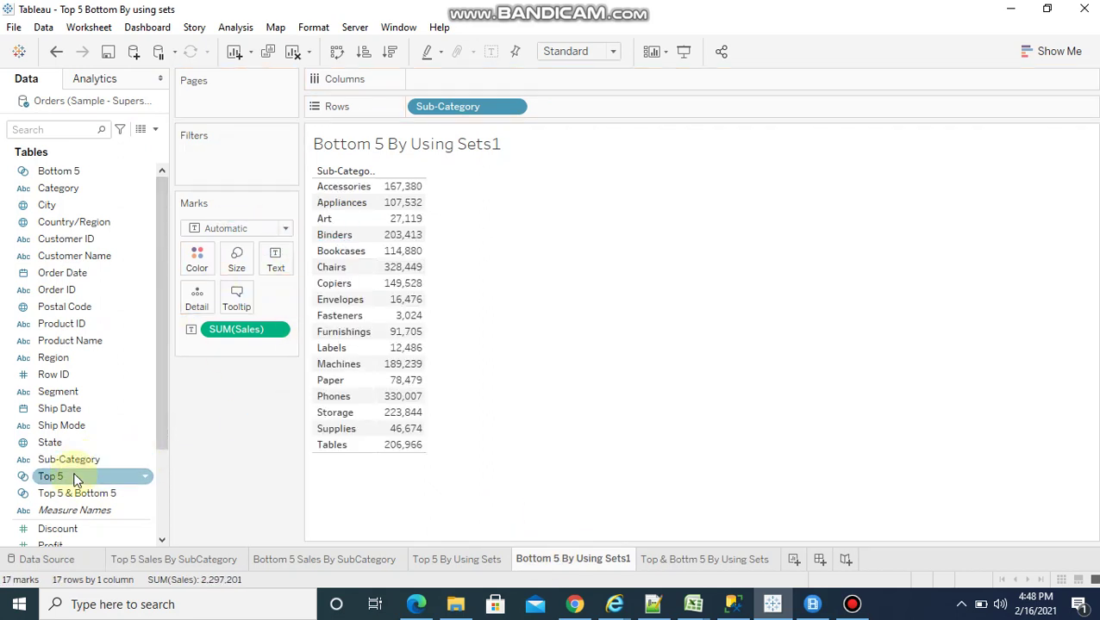
drag(84, 172, 232, 160)
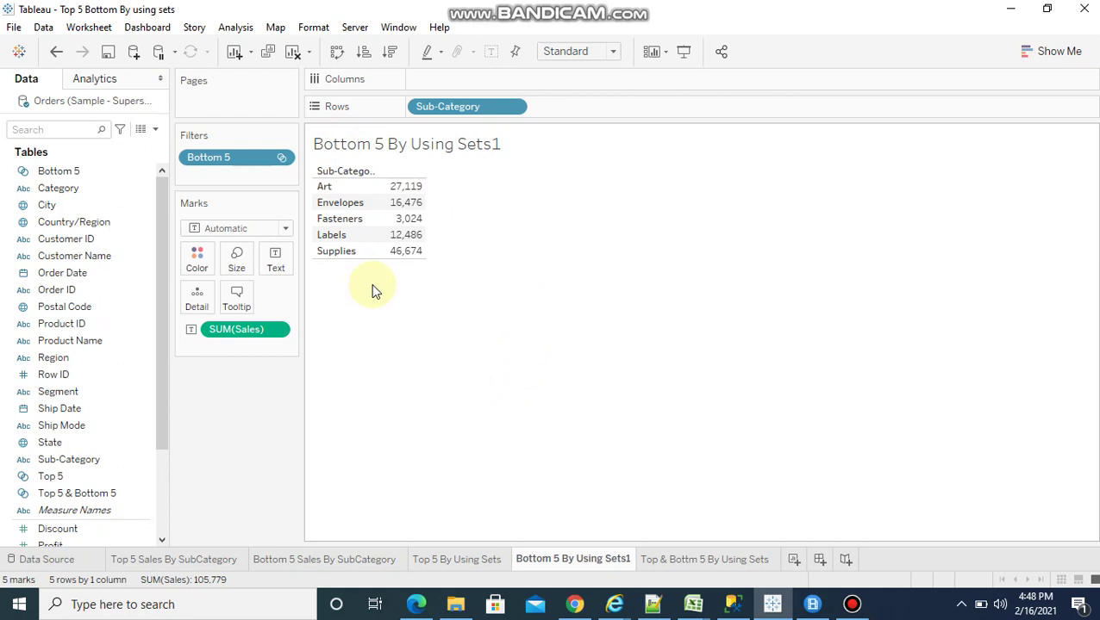
Search the Data pane for '5' and open the Top 5 & Bottom 5 set's settings
right_click(147, 171)
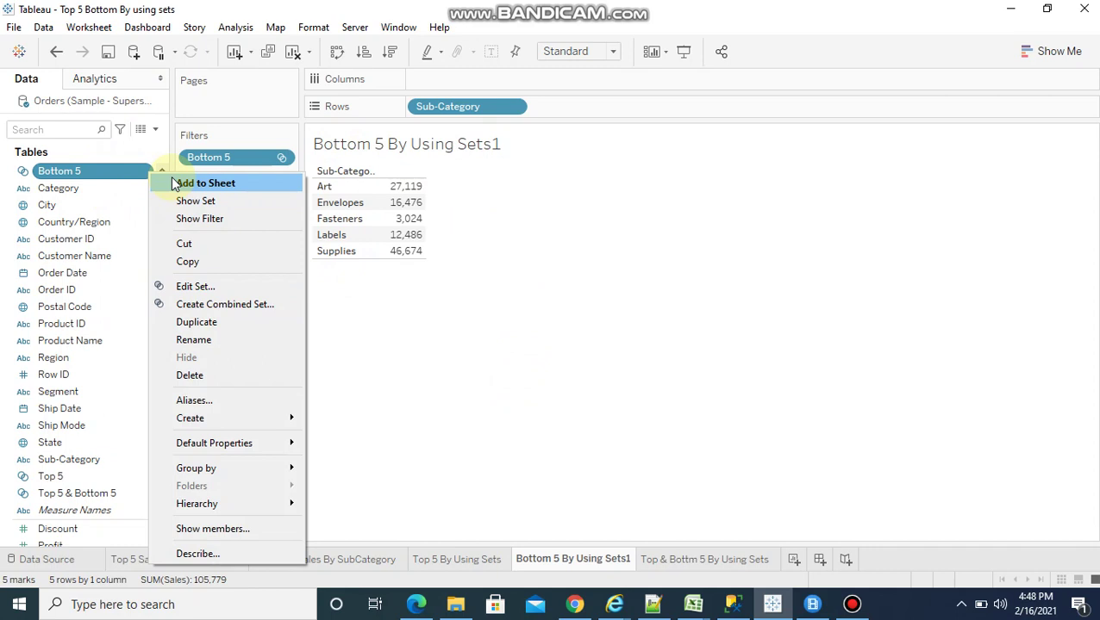
click(71, 130)
text(5)
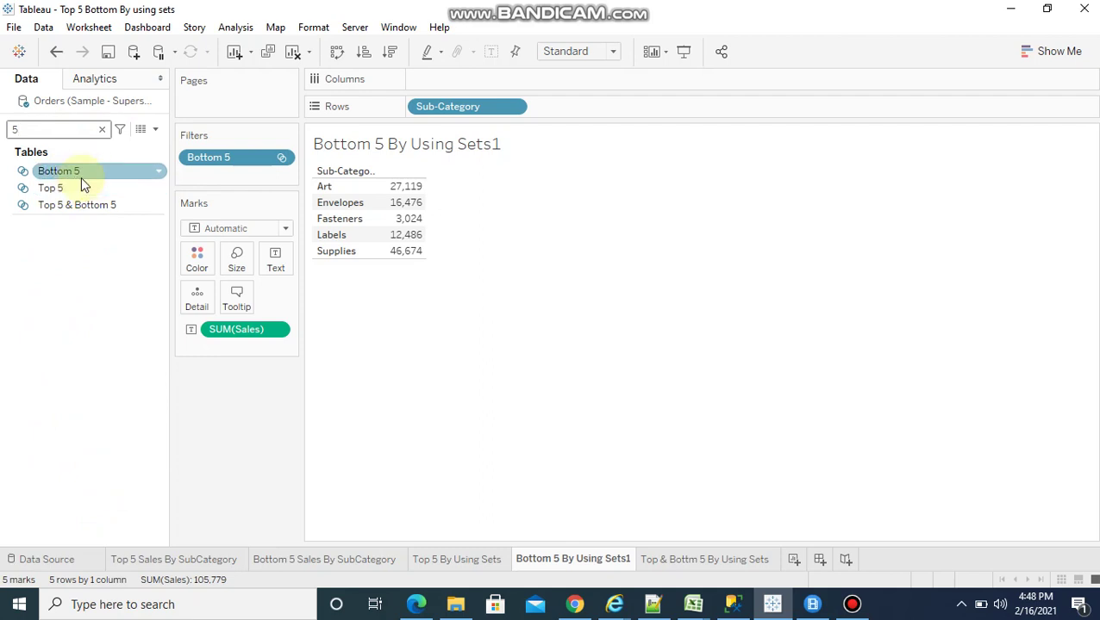
click(160, 208)
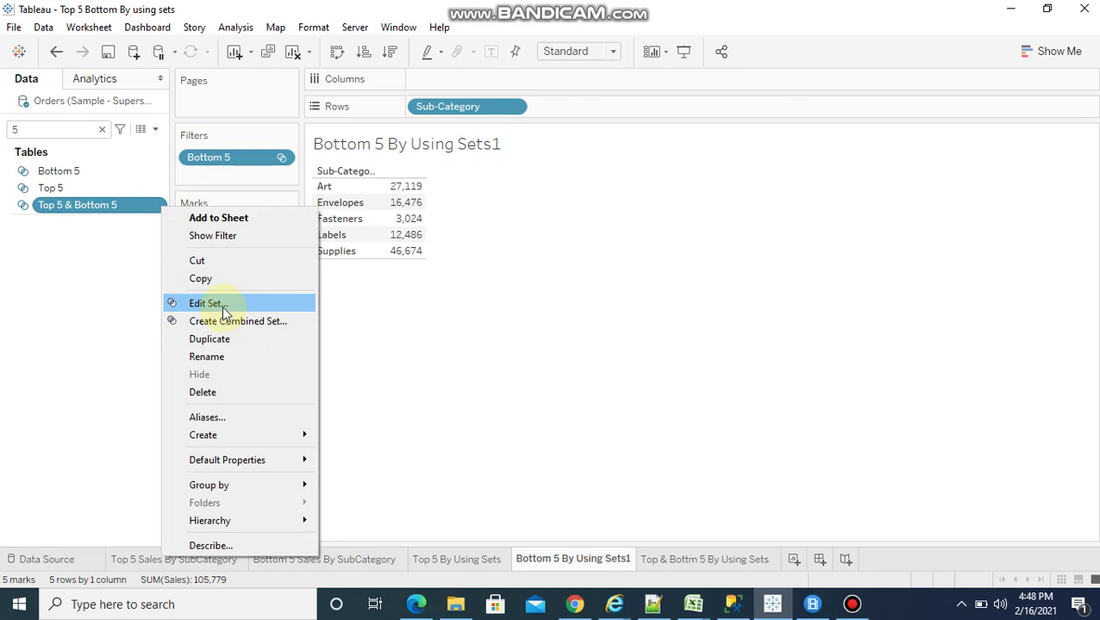
click(222, 307)
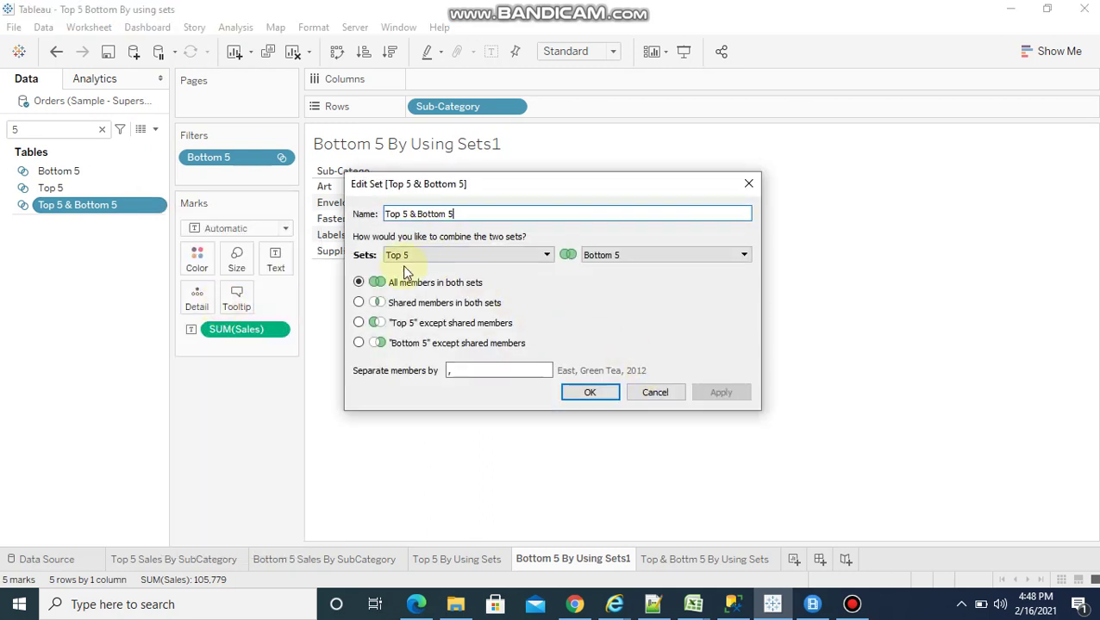
Confirm Top 5 & Bottom 5 combines the Top 5 and Bottom 5 sets with all members in both
drag(396, 214, 559, 228)
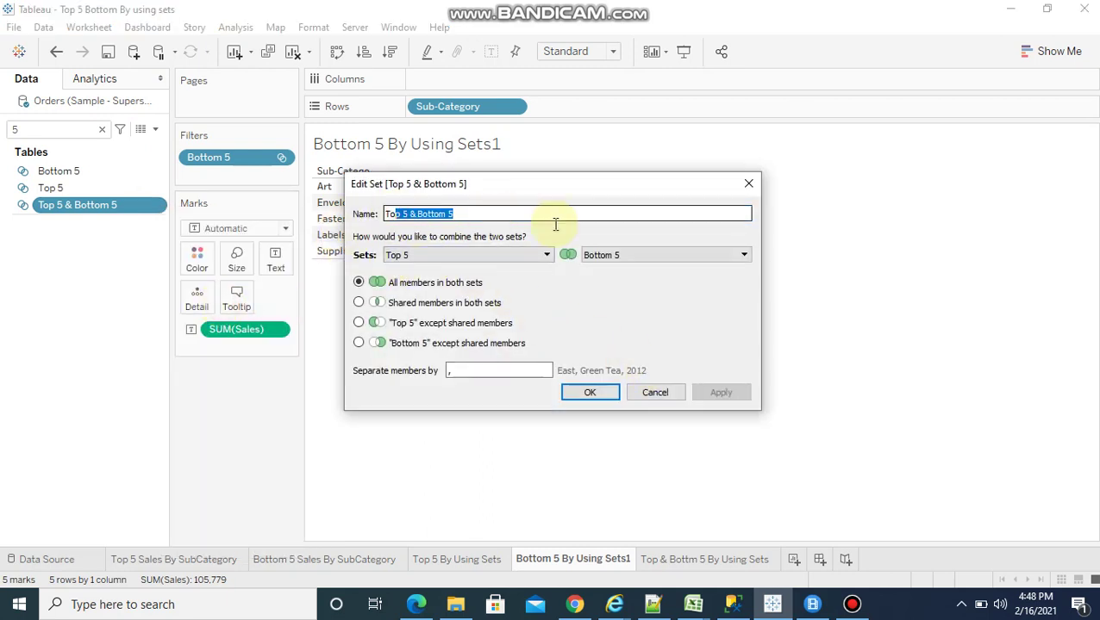
click(442, 259)
click(442, 260)
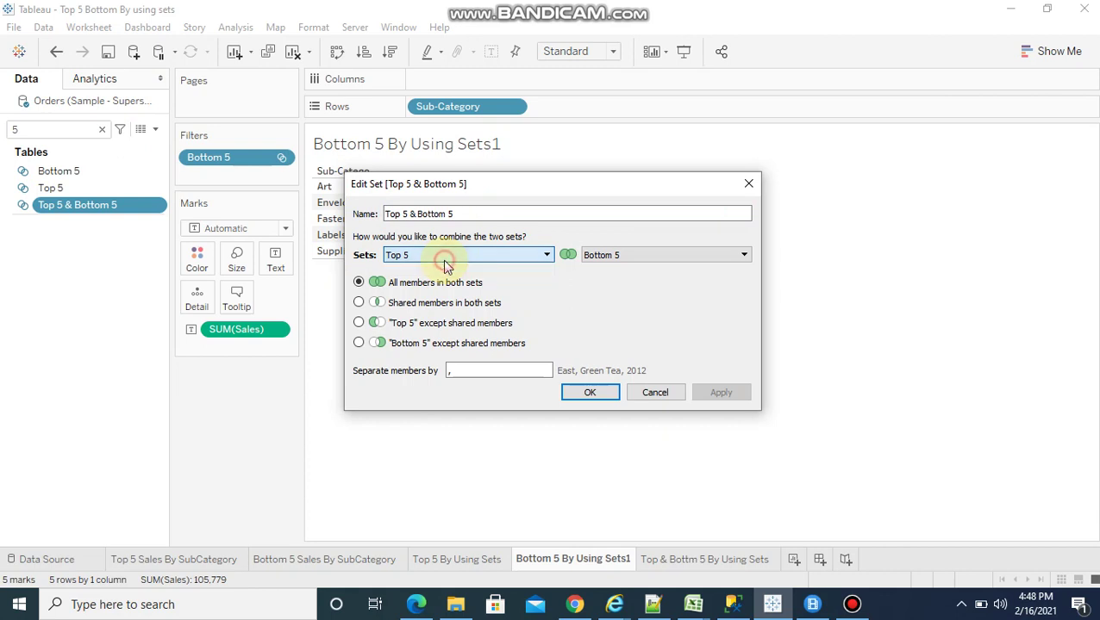
click(620, 255)
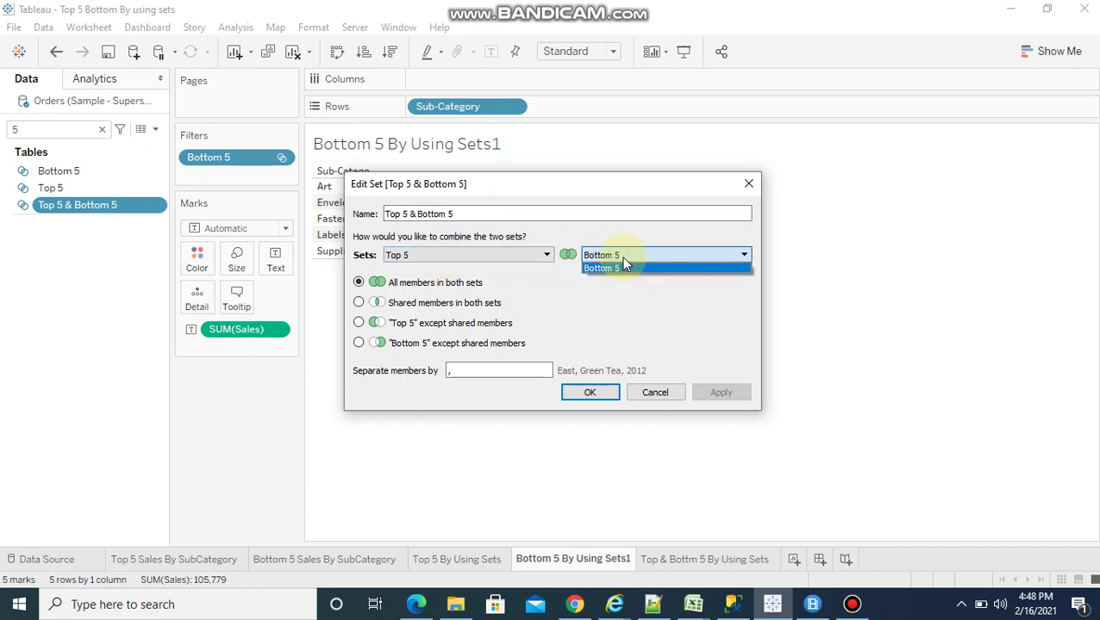
click(622, 268)
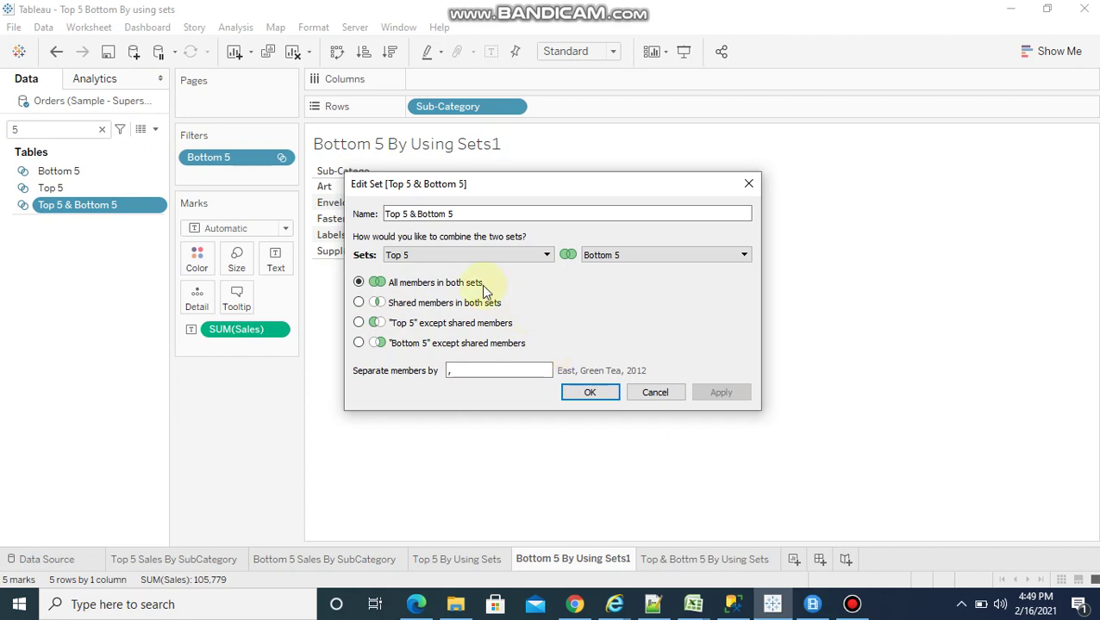
click(589, 393)
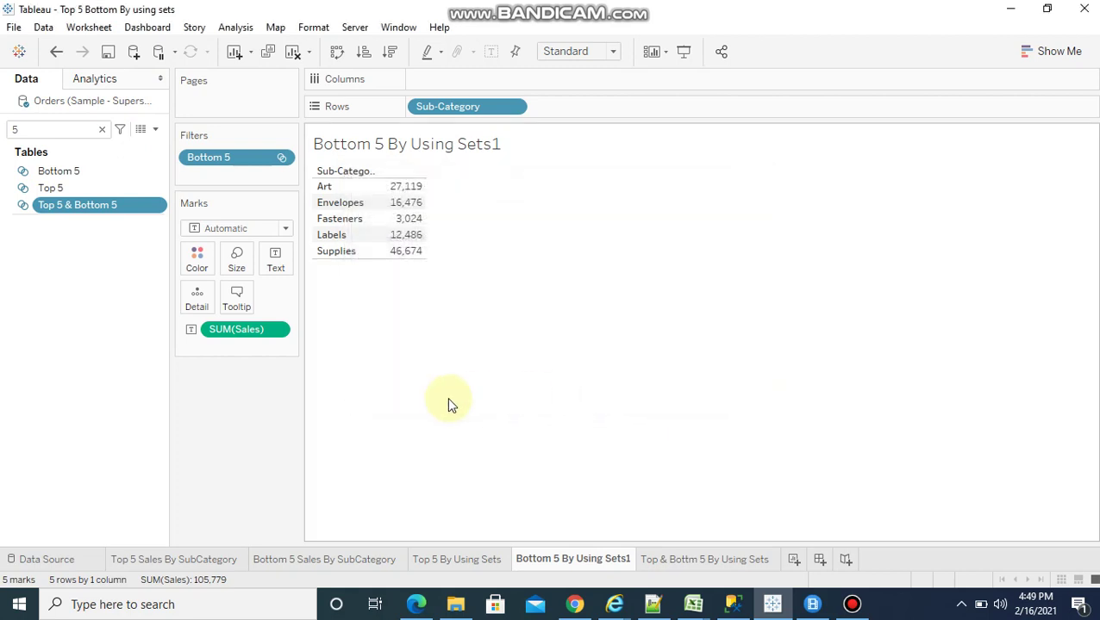
Show the Top & Bottm 5 By Using Sets sheet with ten sub-categories totalling 1,398,457
click(684, 562)
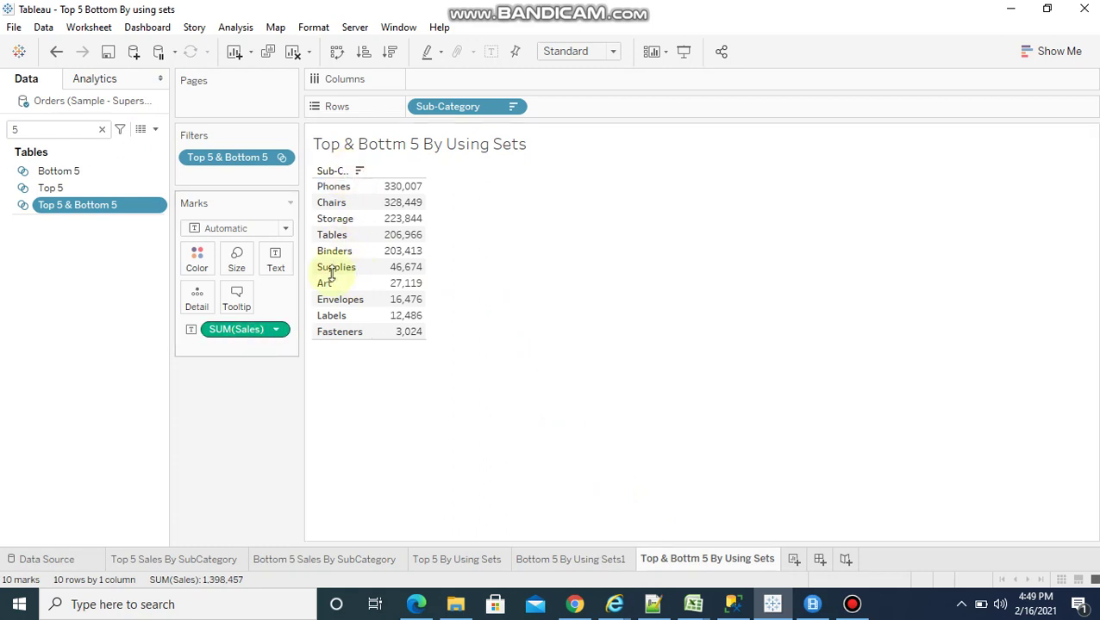
drag(248, 164, 684, 201)
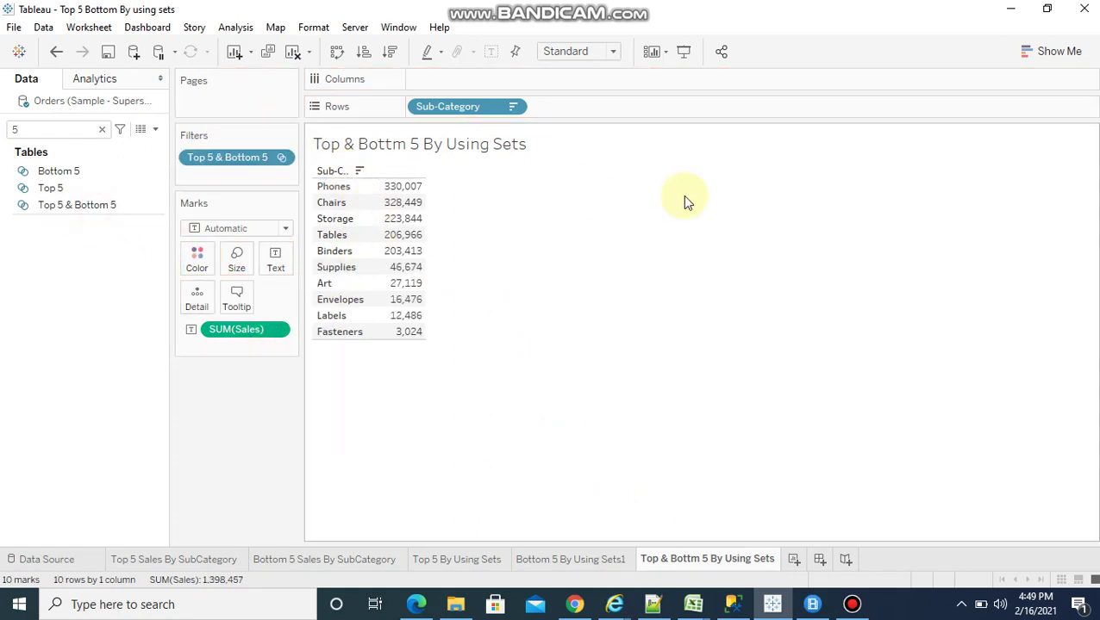